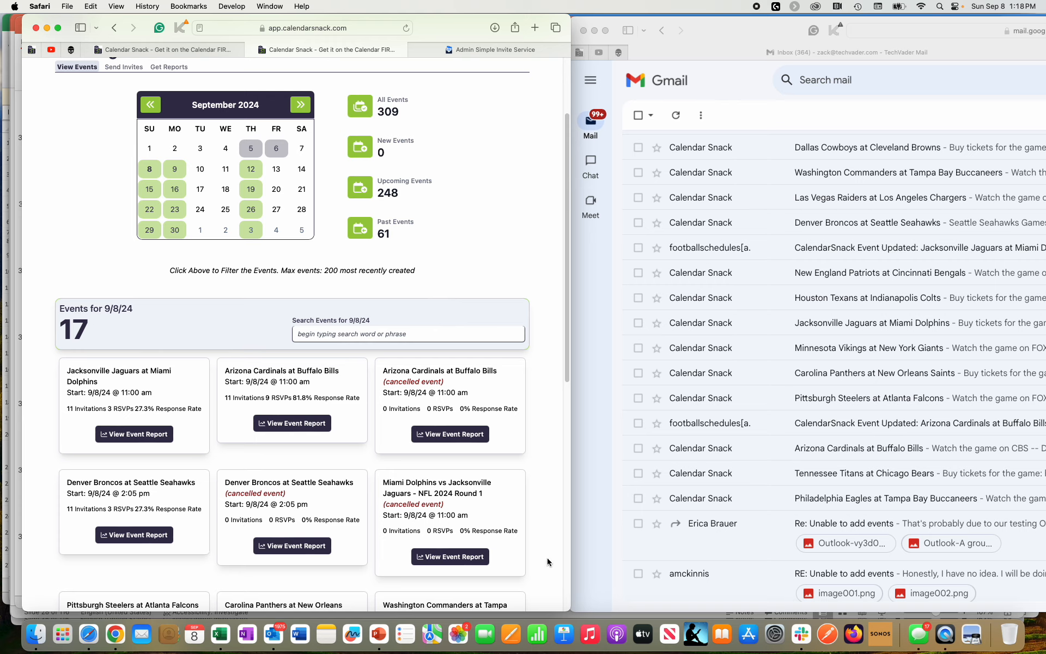
# Switch to Outlook and open the Denver Broncos at Seattle Seahawks event on September 8, 2024
pyautogui.click(273, 634)
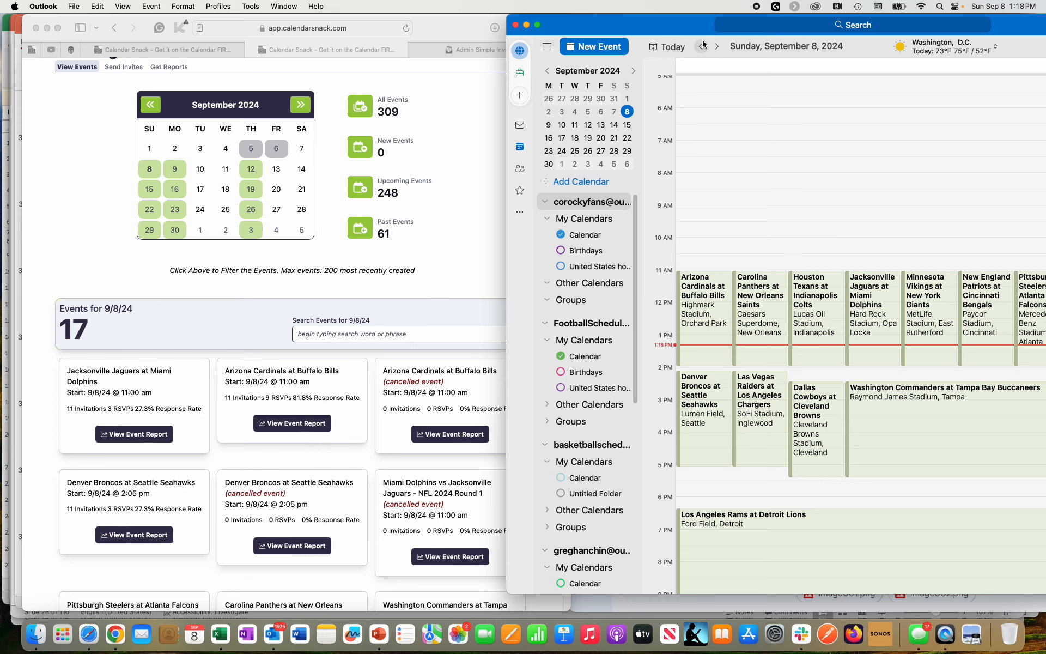
pyautogui.moveTo(686, 18); pyautogui.dragTo(344, 18)
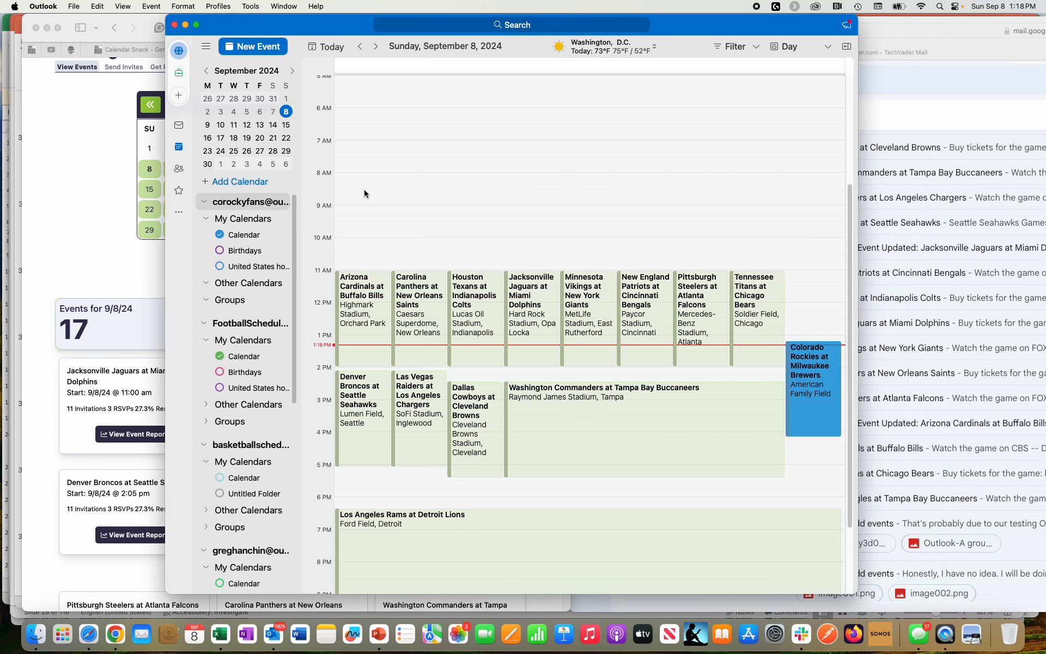
pyautogui.doubleClick(355, 383)
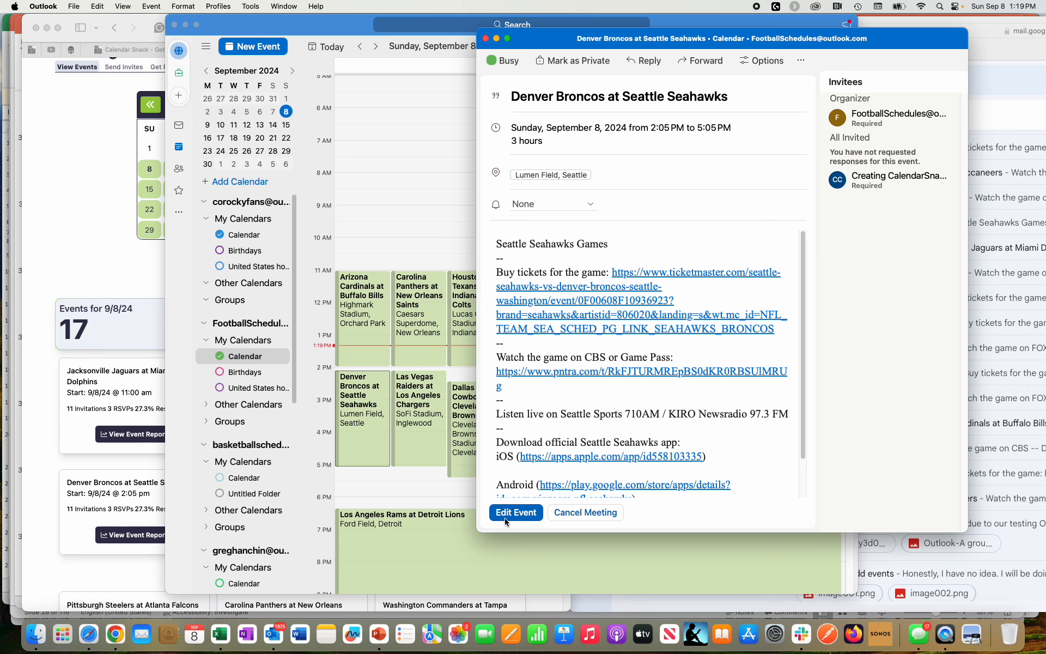
# Review slide 34 of the PowerPoint deck on getting 2024 NFL data into Calendarsnack, and the Calendar Snack dashboard in Safari
pyautogui.click(380, 634)
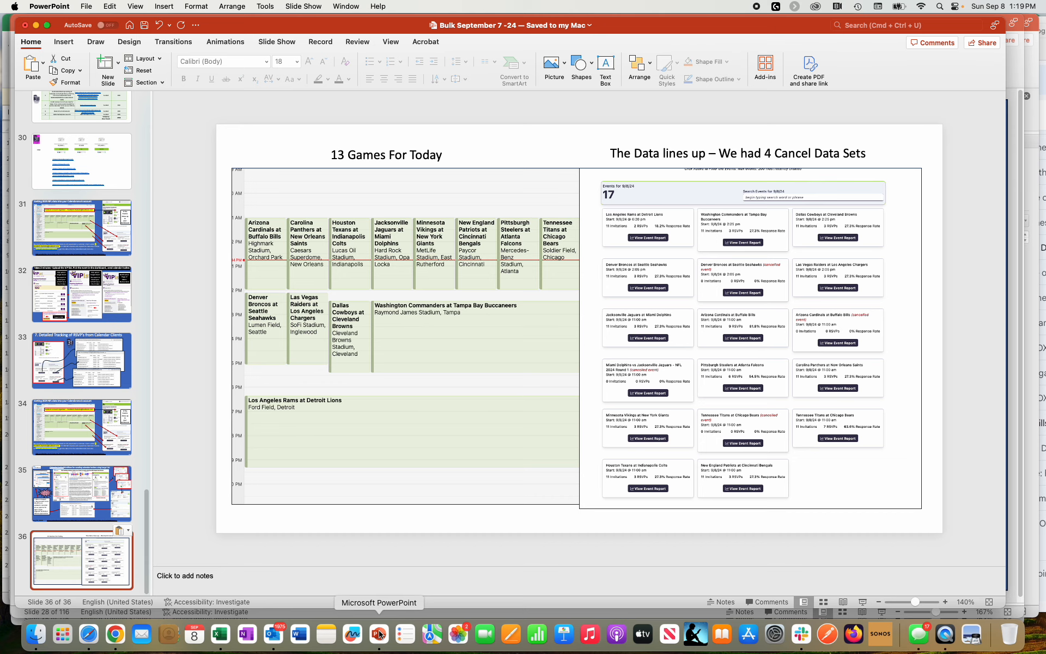
pyautogui.click(129, 477)
pyautogui.click(85, 417)
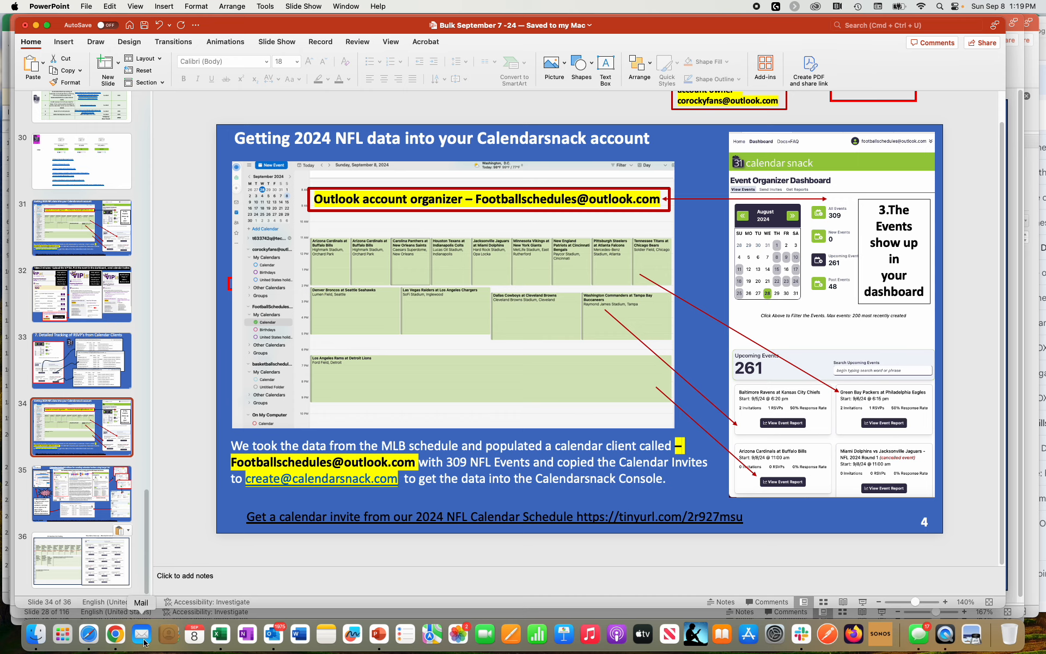
pyautogui.click(274, 634)
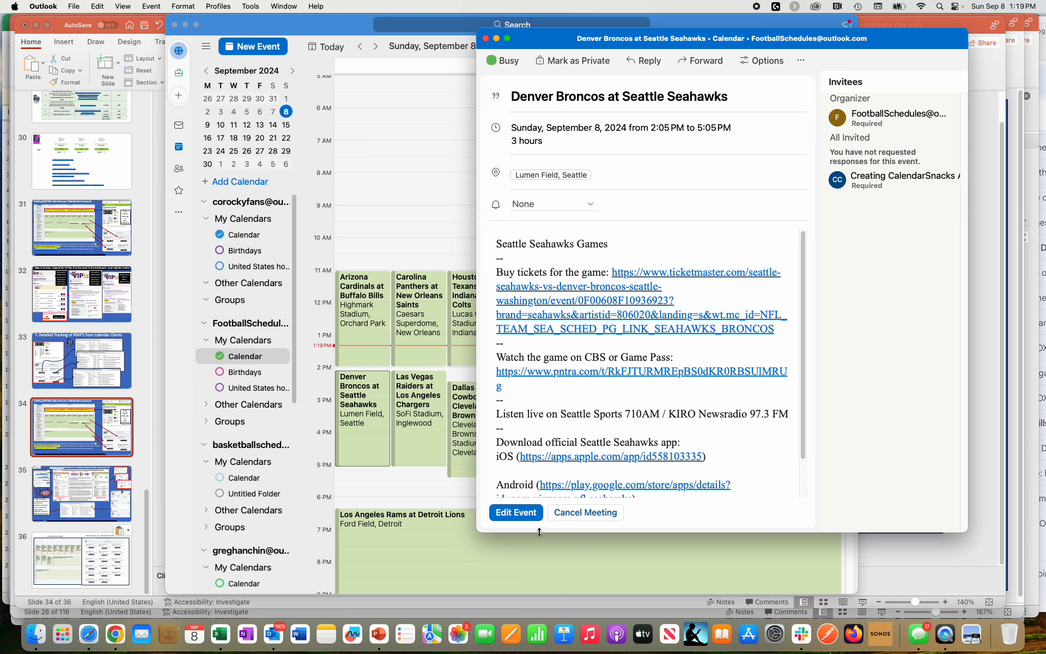
pyautogui.click(89, 635)
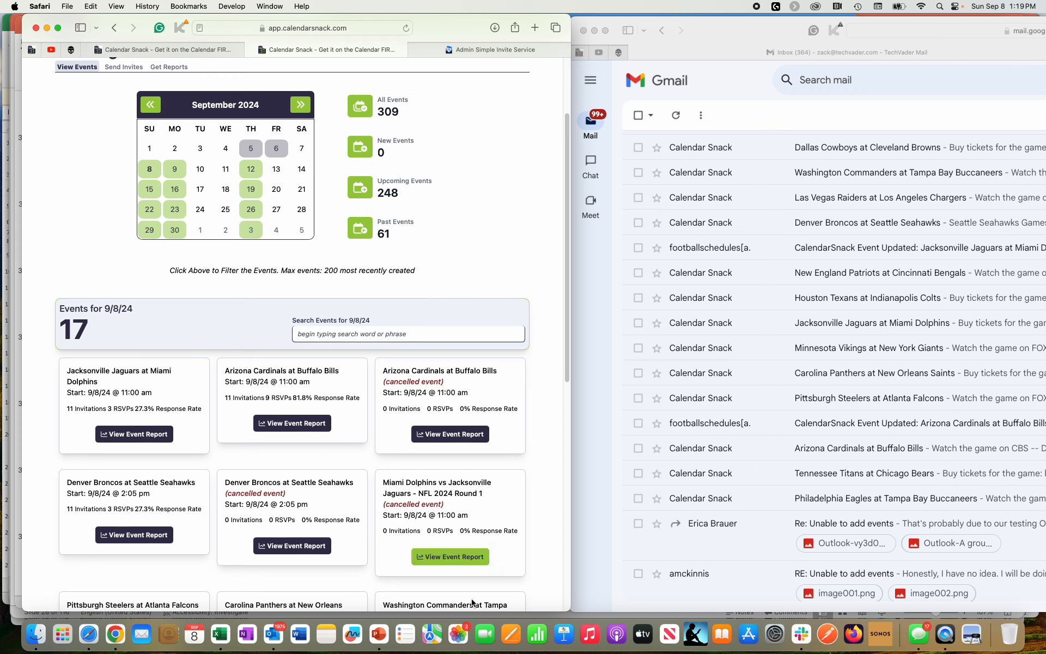
# In Outlook, add "Go to booth 393 to get a special prize and a hotdog." above the Broncos–Seahawks event description and send the update
pyautogui.click(284, 639)
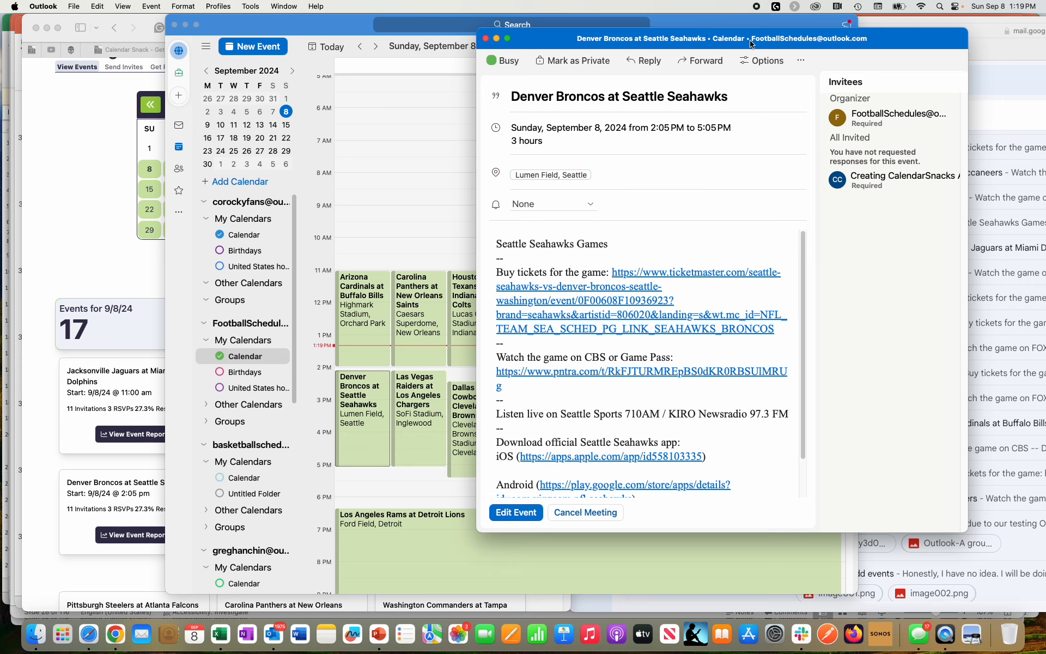
pyautogui.moveTo(906, 35); pyautogui.dragTo(830, 34)
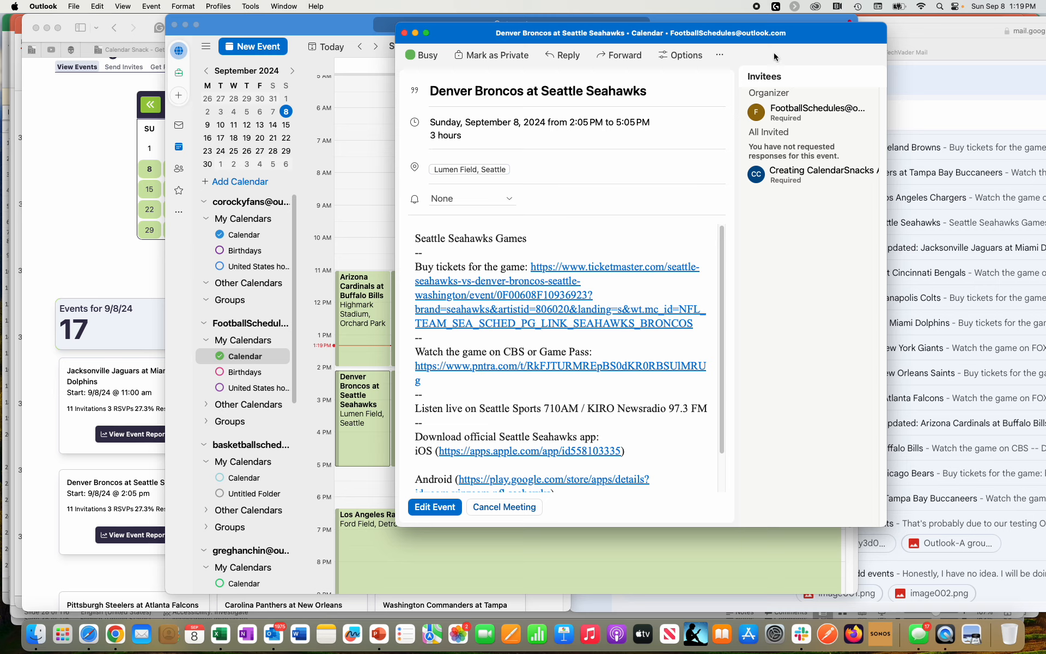
pyautogui.click(457, 507)
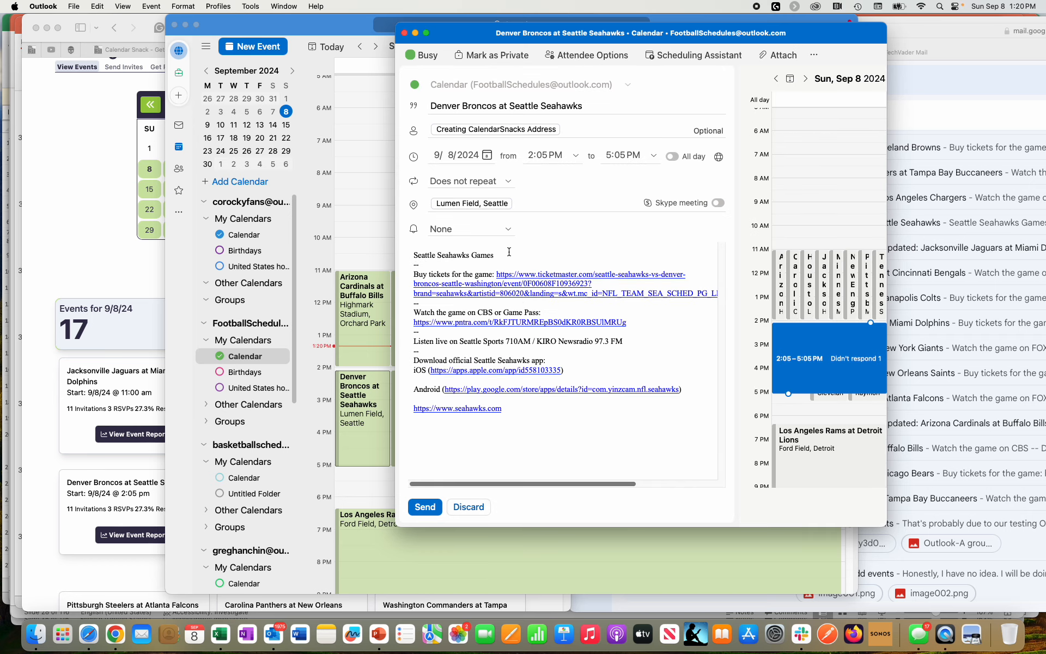
pyautogui.press('Return')
pyautogui.press('Return')
pyautogui.press('Return')
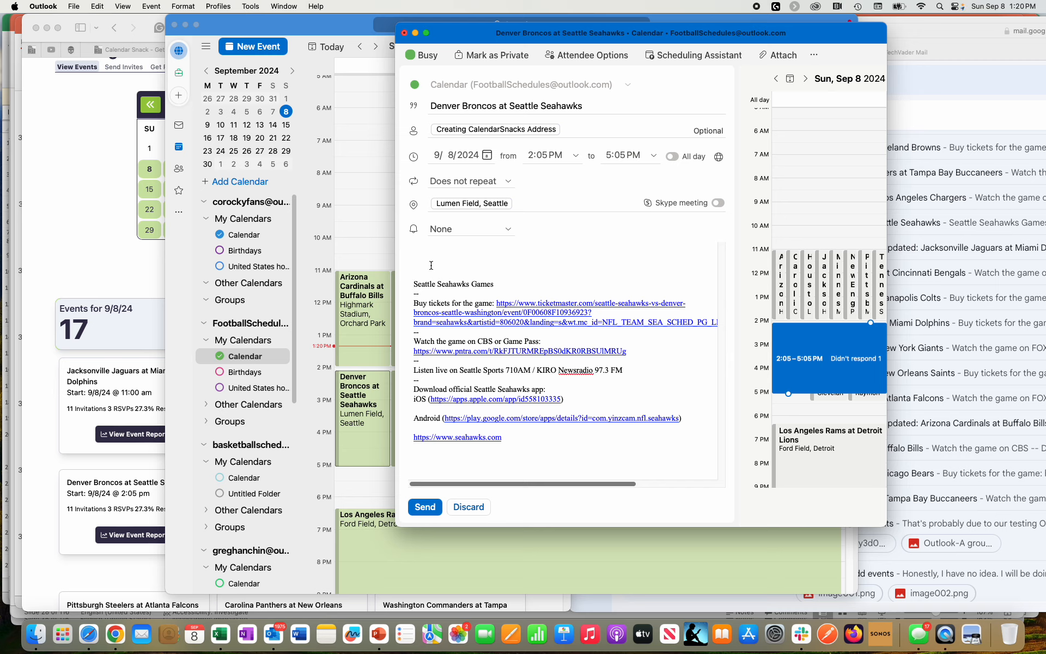
pyautogui.write('Go to booth 393 to get a special prize and a hotdog.')
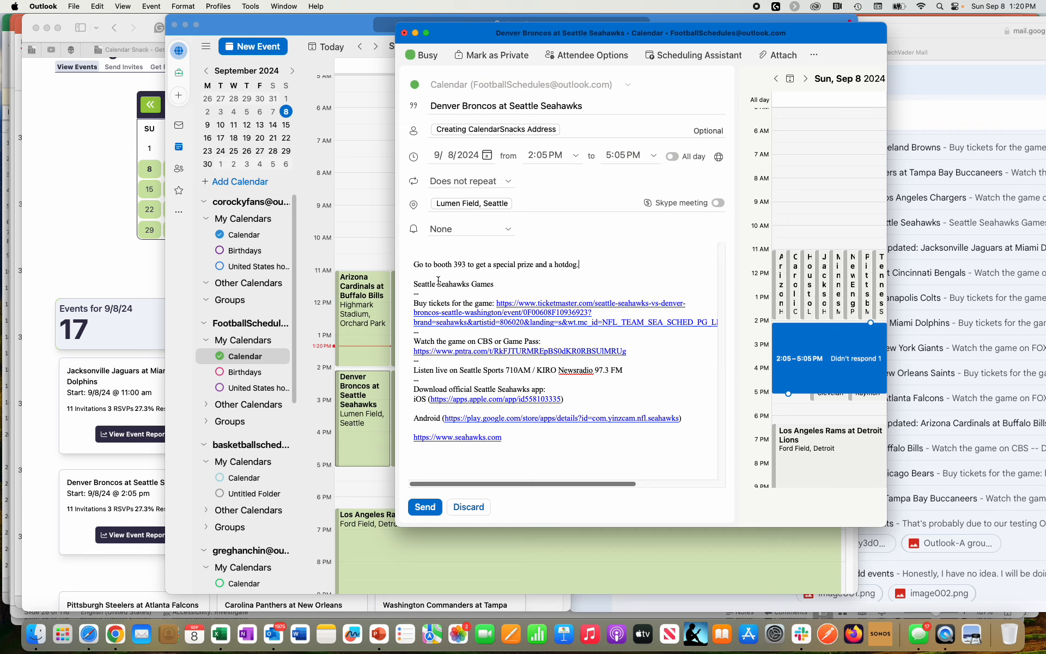
pyautogui.click(425, 511)
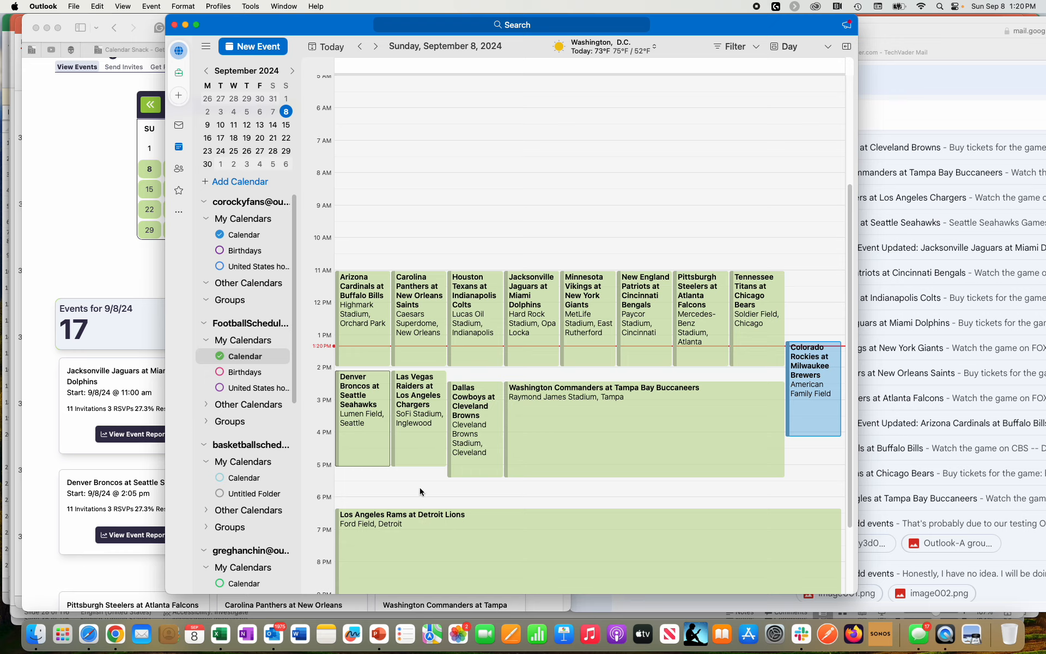
# Switch to Gmail in Safari, open the original Denver Broncos at Seattle Seahawks invitation and highlight its description
pyautogui.click(120, 276)
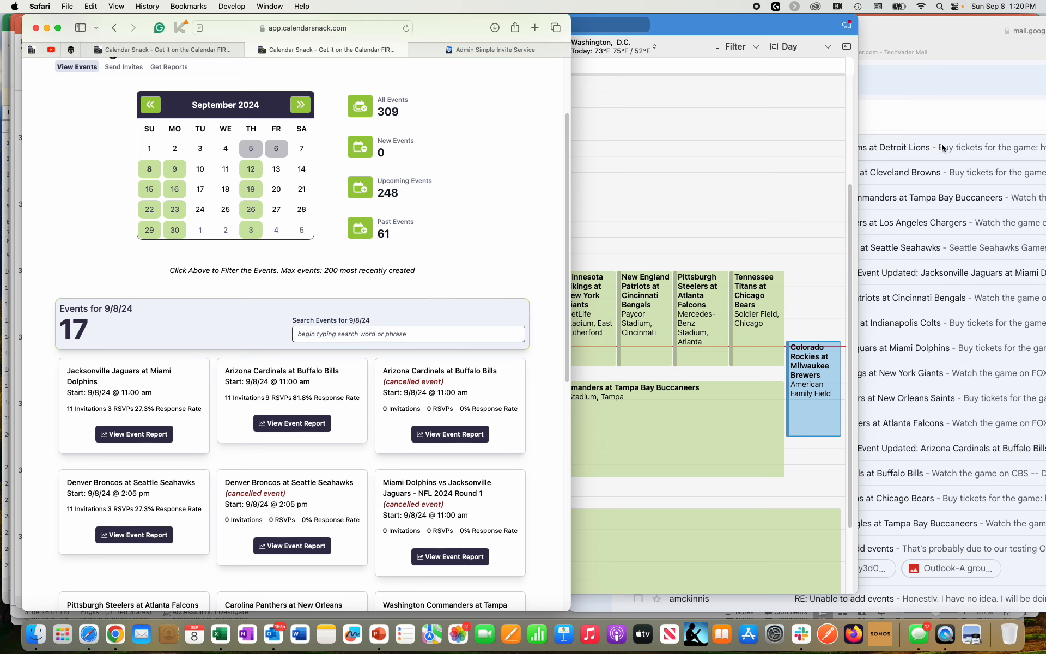
pyautogui.click(937, 255)
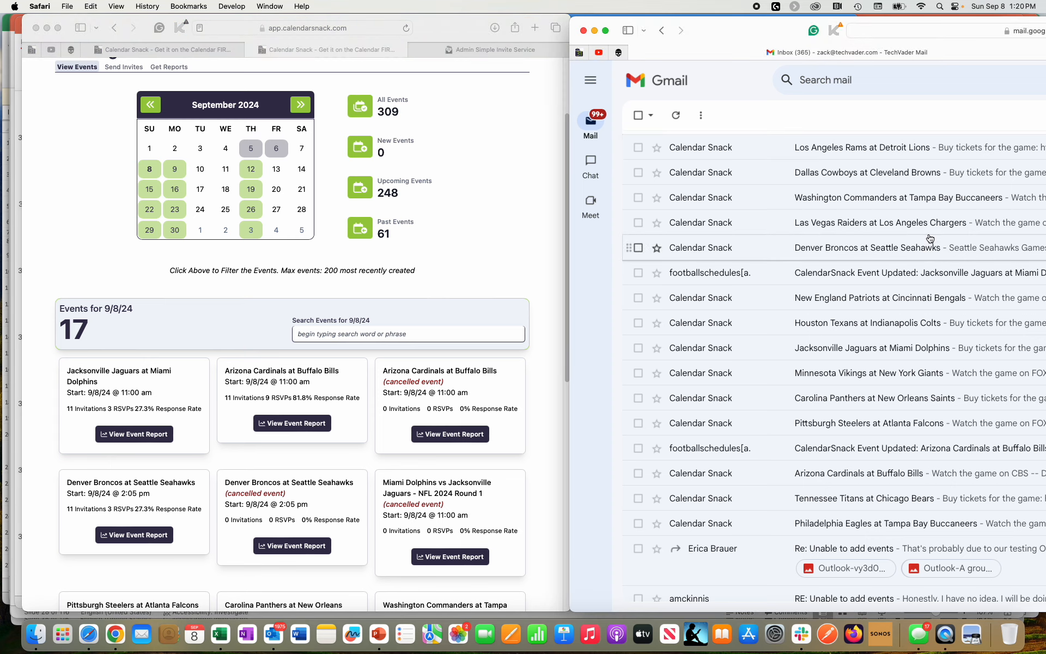
pyautogui.click(899, 249)
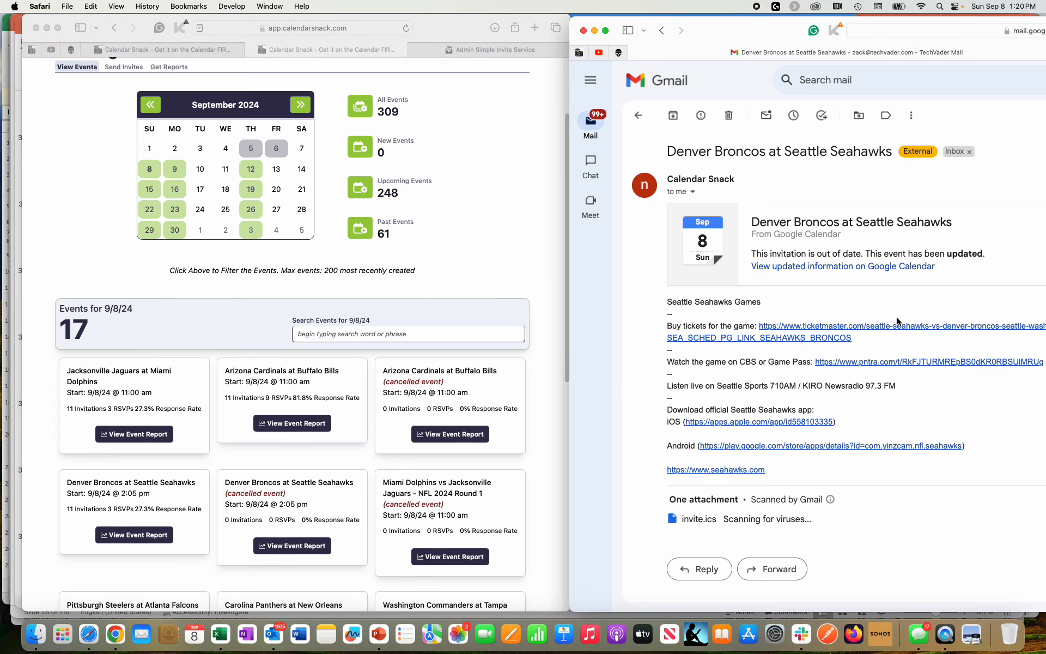
pyautogui.click(668, 305)
pyautogui.moveTo(668, 304); pyautogui.dragTo(754, 472)
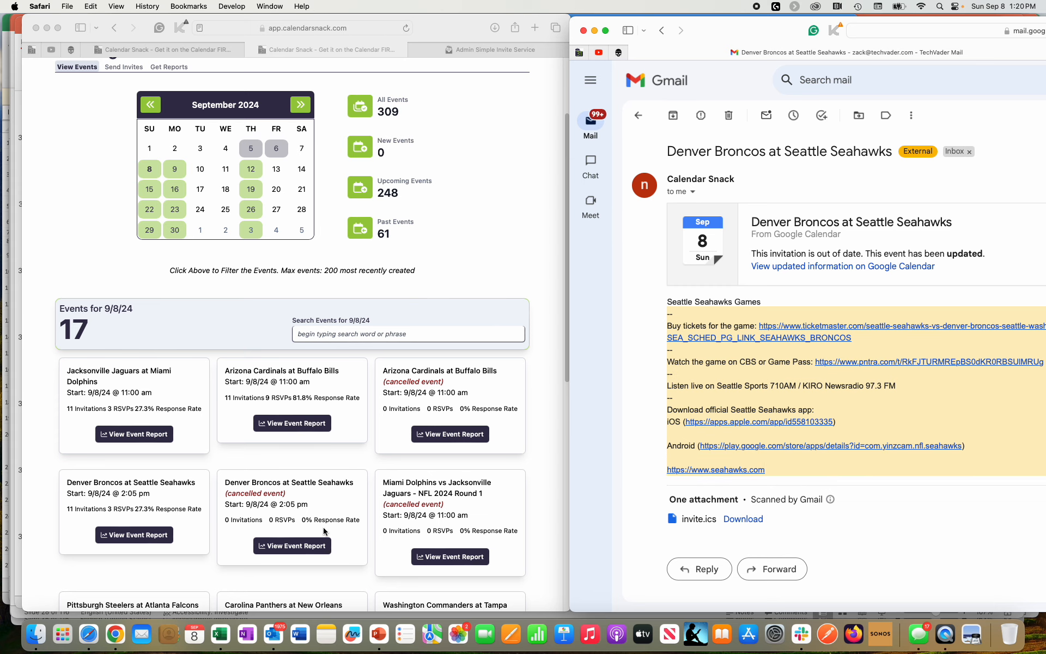
# Open the Calendar Snack event report for Denver Broncos at Seattle Seahawks and highlight its event message
pyautogui.click(155, 536)
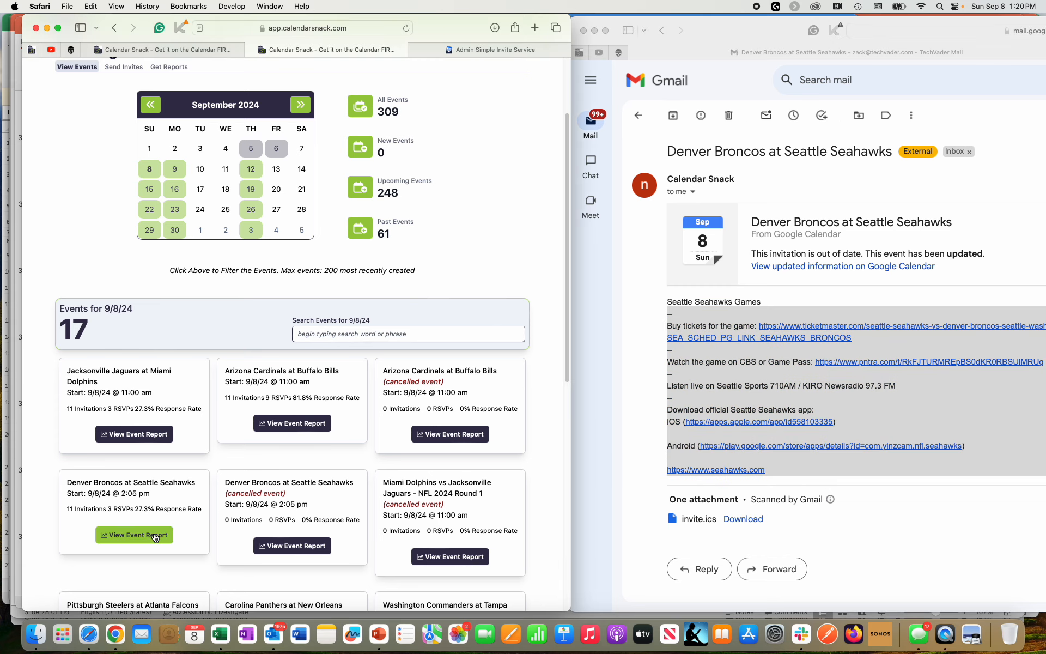
pyautogui.click(155, 536)
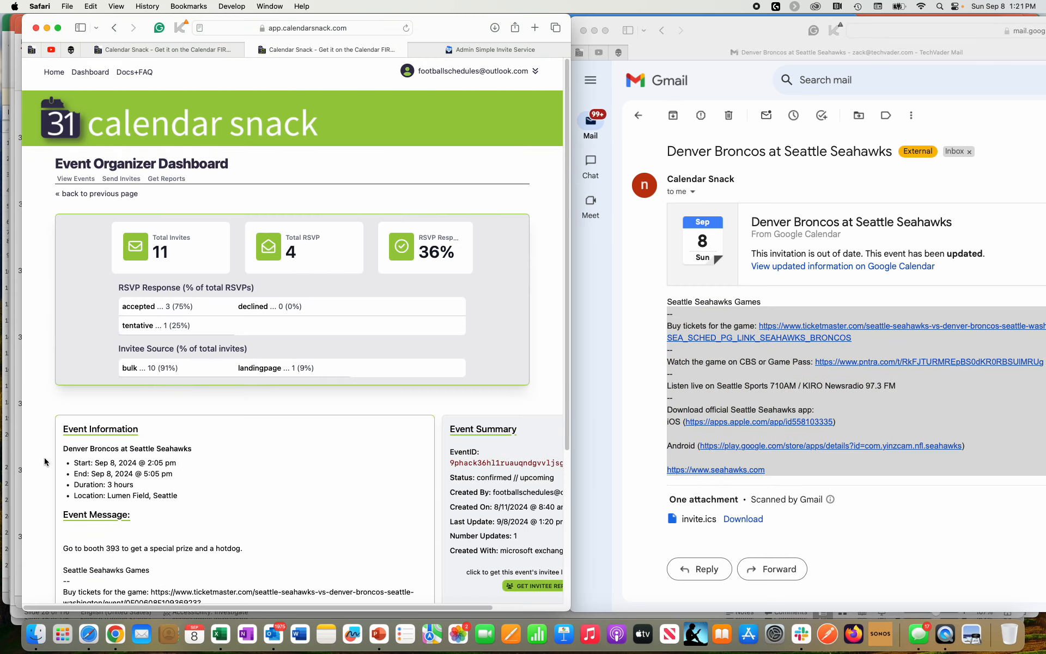
pyautogui.scroll(-3, 77, 478)
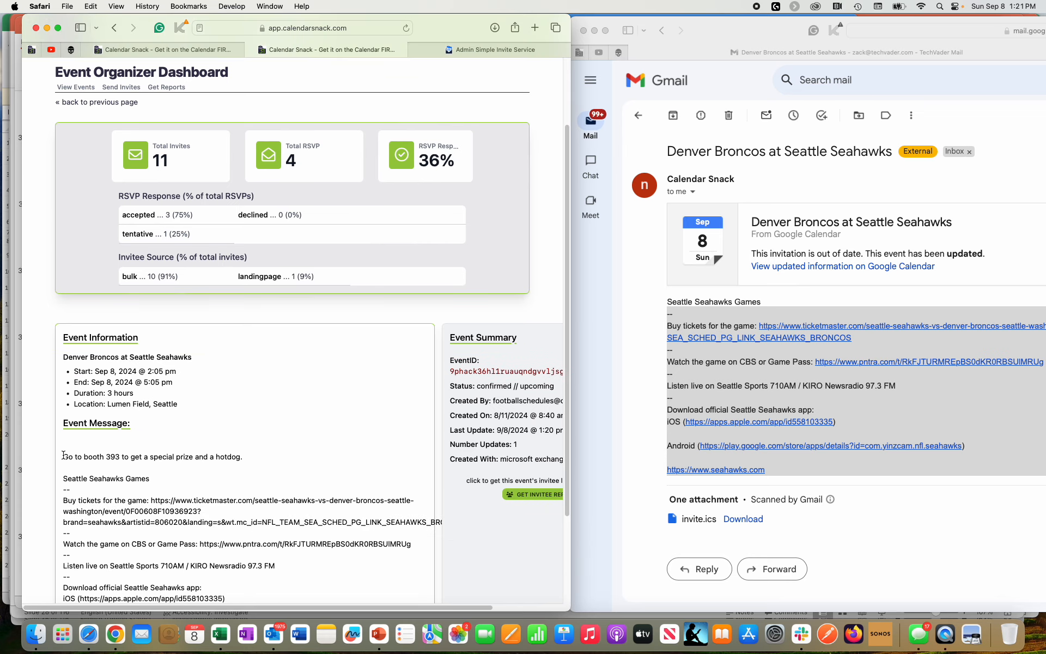
pyautogui.moveTo(63, 455); pyautogui.dragTo(265, 599)
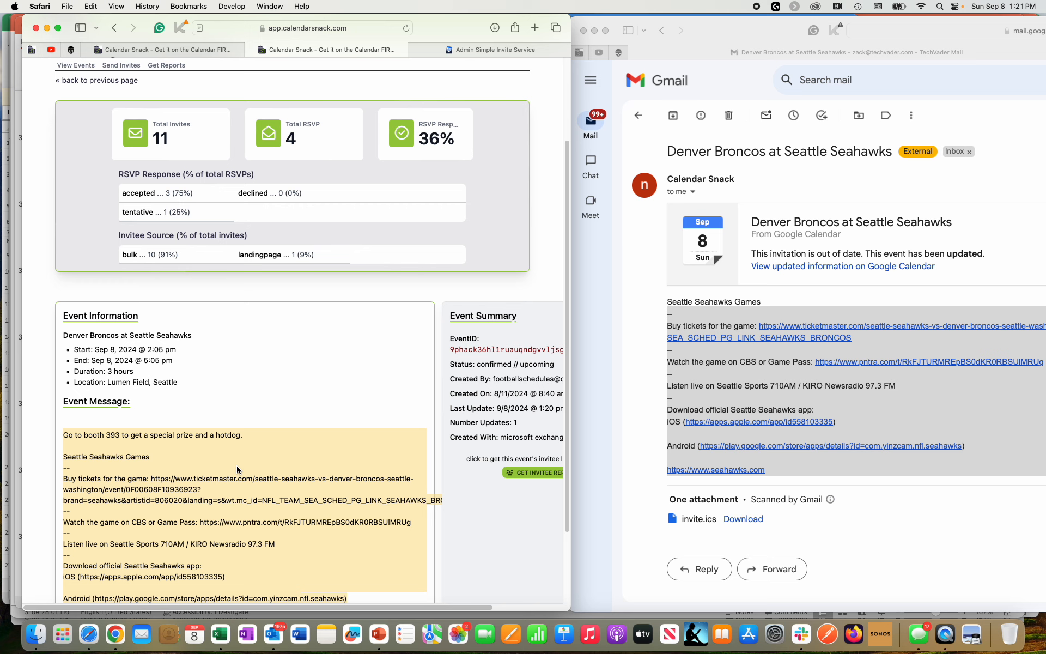
# Return to the Gmail inbox and open the "CalendarSnack Event Updated: Denver Broncos at Seattle Seahawks" email
pyautogui.click(636, 260)
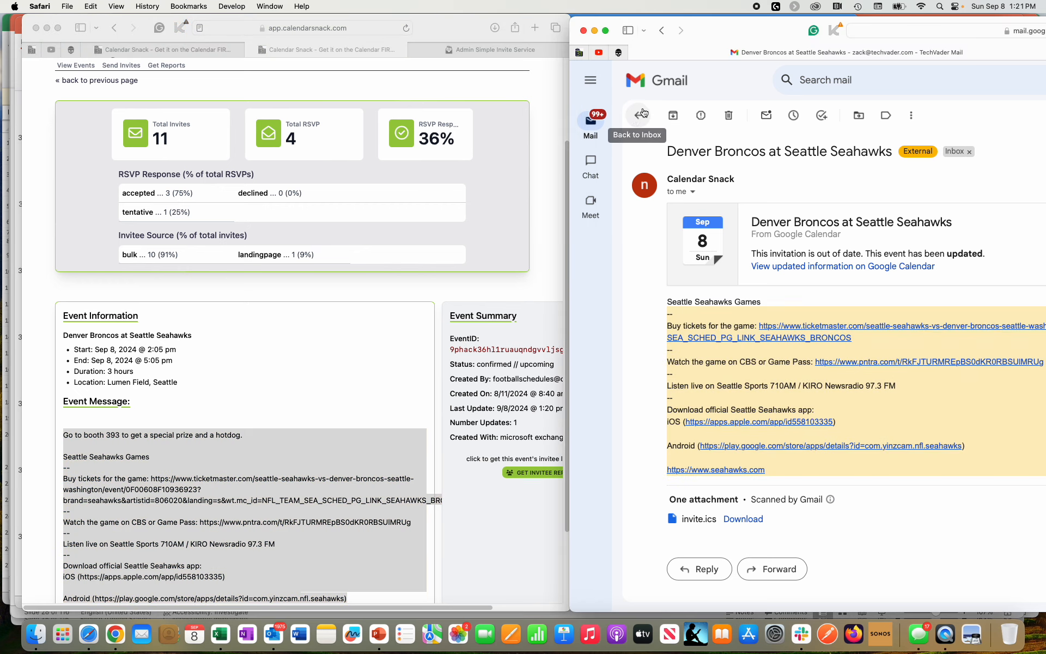
pyautogui.click(642, 114)
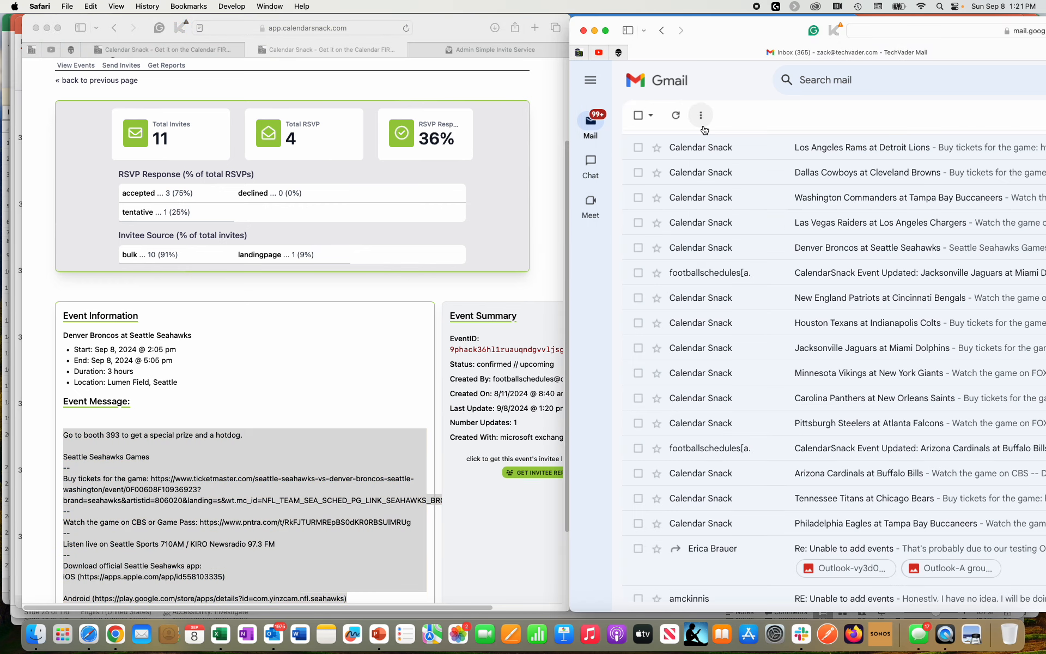
pyautogui.moveTo(728, 28); pyautogui.dragTo(512, 26)
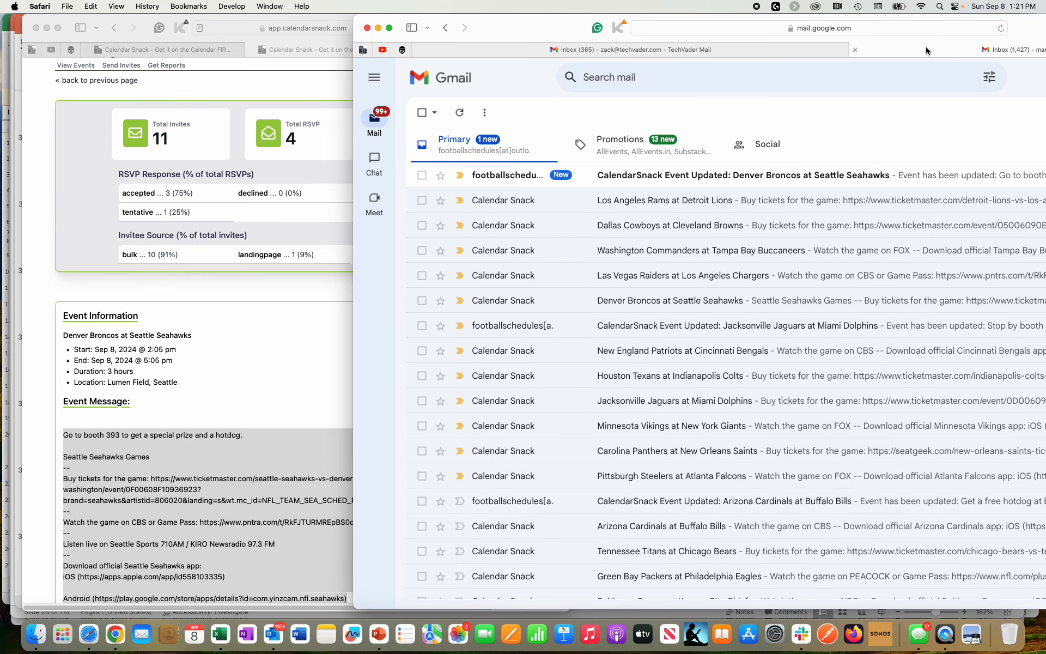
pyautogui.click(821, 183)
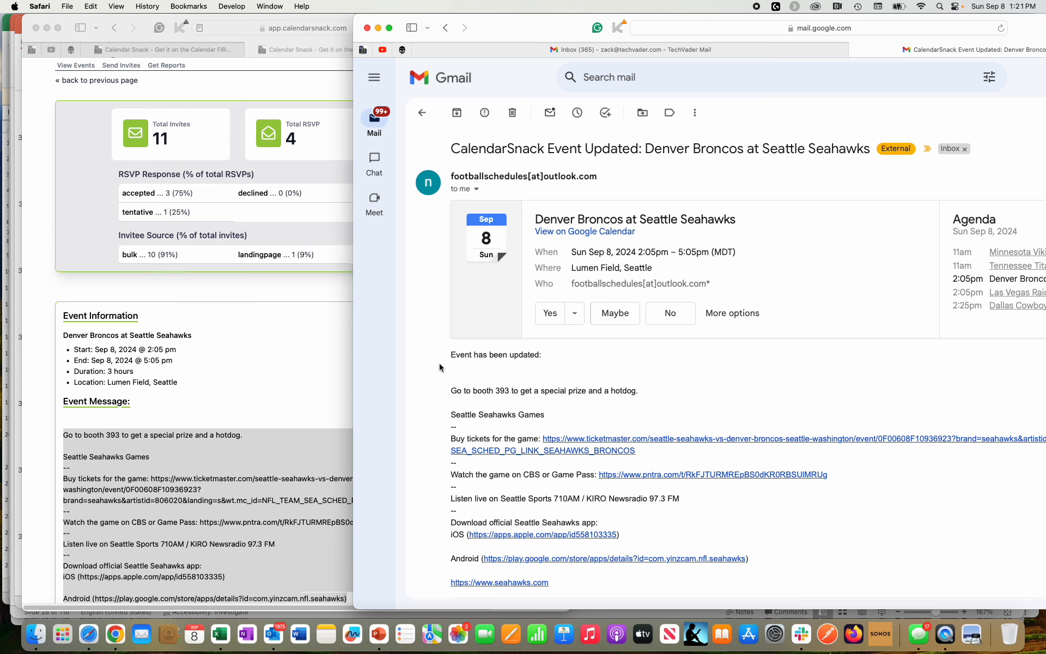
# Highlight the update notice and booth 393 line in the email, and place the Gmail window beside the event report
pyautogui.moveTo(443, 355); pyautogui.dragTo(537, 361)
pyautogui.click(480, 391)
pyautogui.moveTo(450, 393); pyautogui.dragTo(655, 394)
pyautogui.click(647, 401)
pyautogui.click(315, 408)
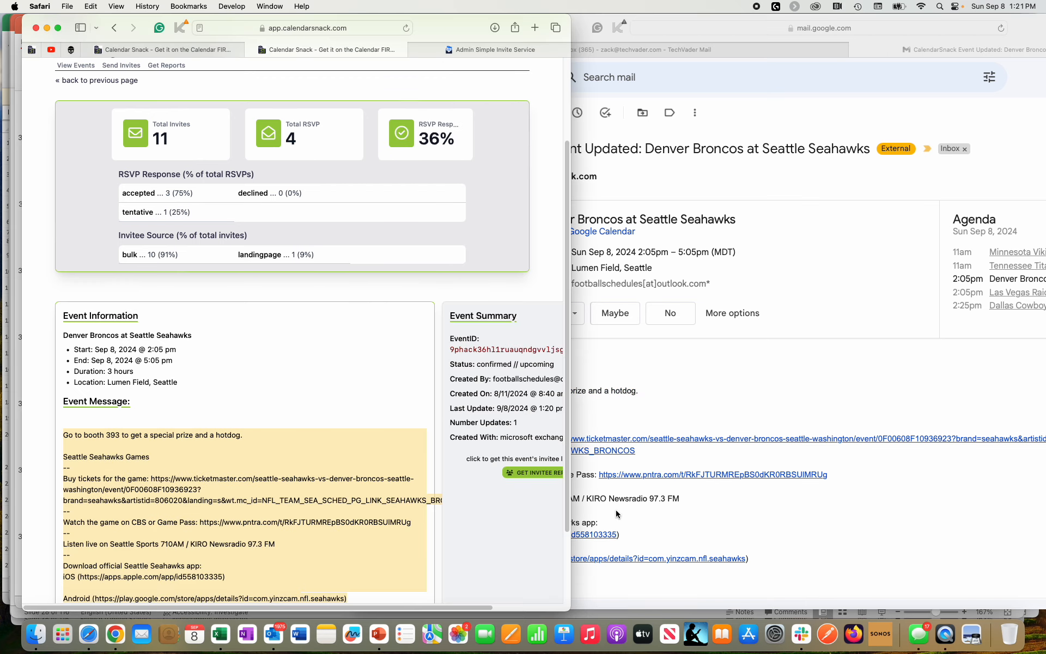
pyautogui.moveTo(577, 18); pyautogui.dragTo(798, 11)
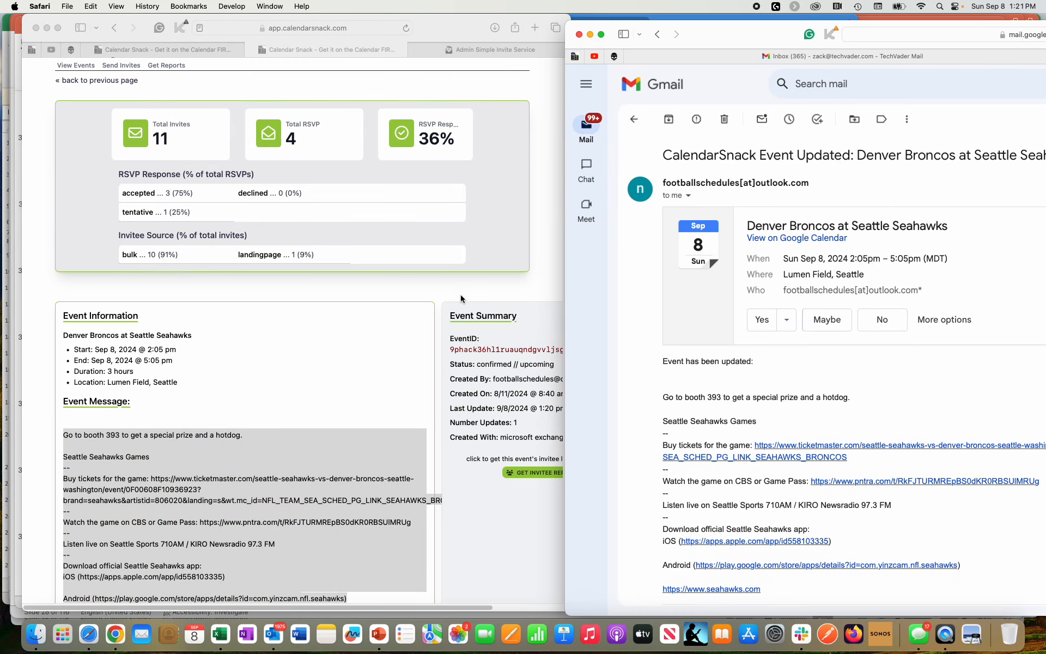
# In Outlook, extend the Broncos–Seahawks event's booth 393 line with "and a Glo stick." and send the update
pyautogui.click(271, 628)
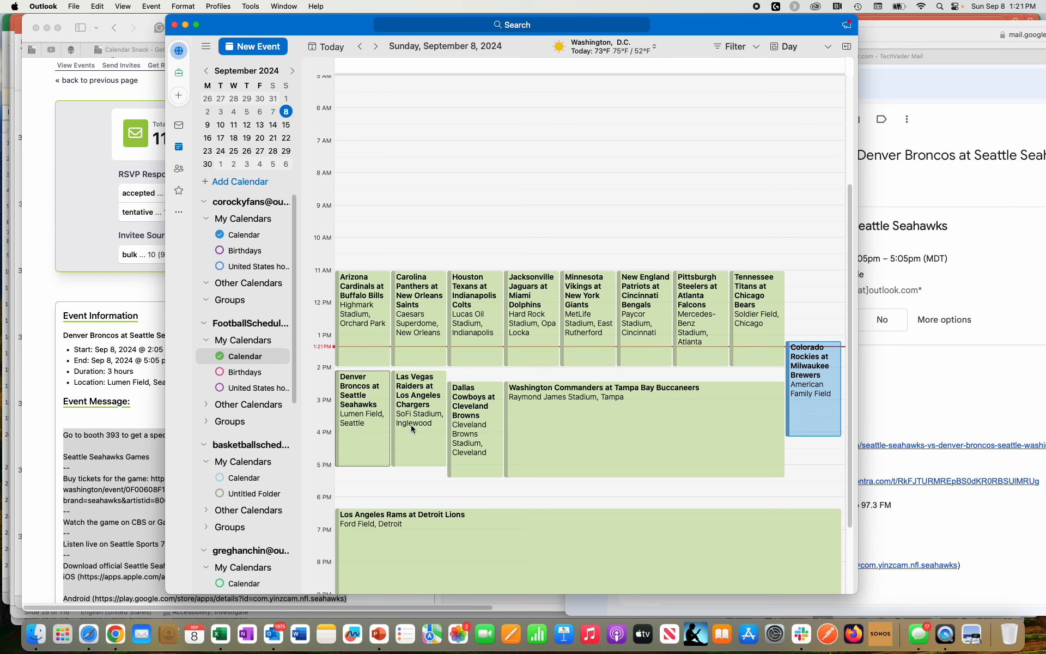
pyautogui.doubleClick(379, 415)
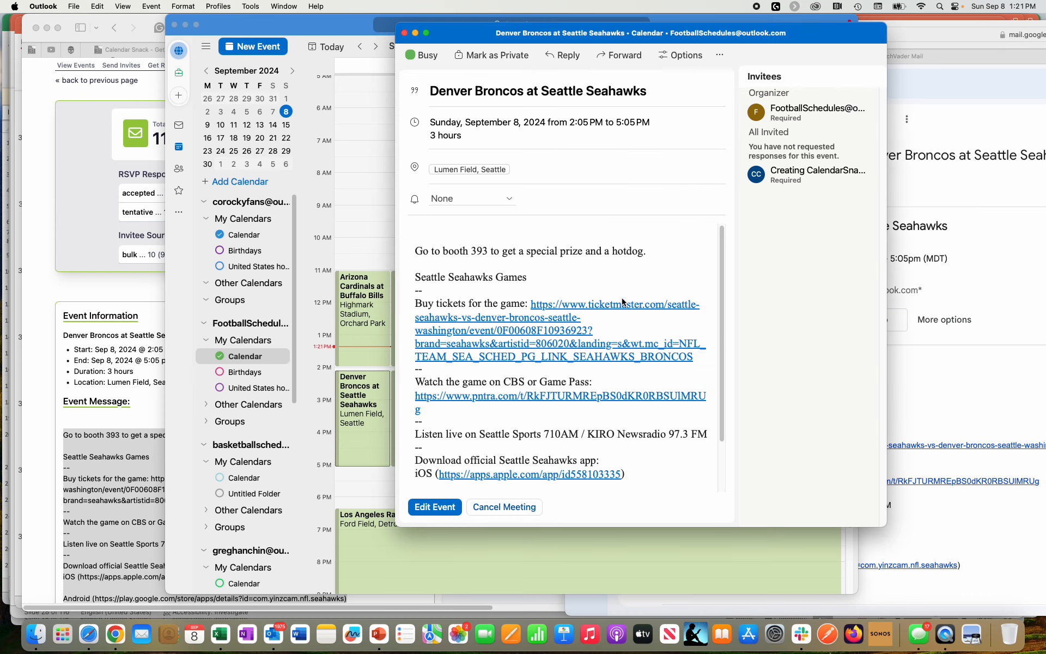
pyautogui.click(446, 508)
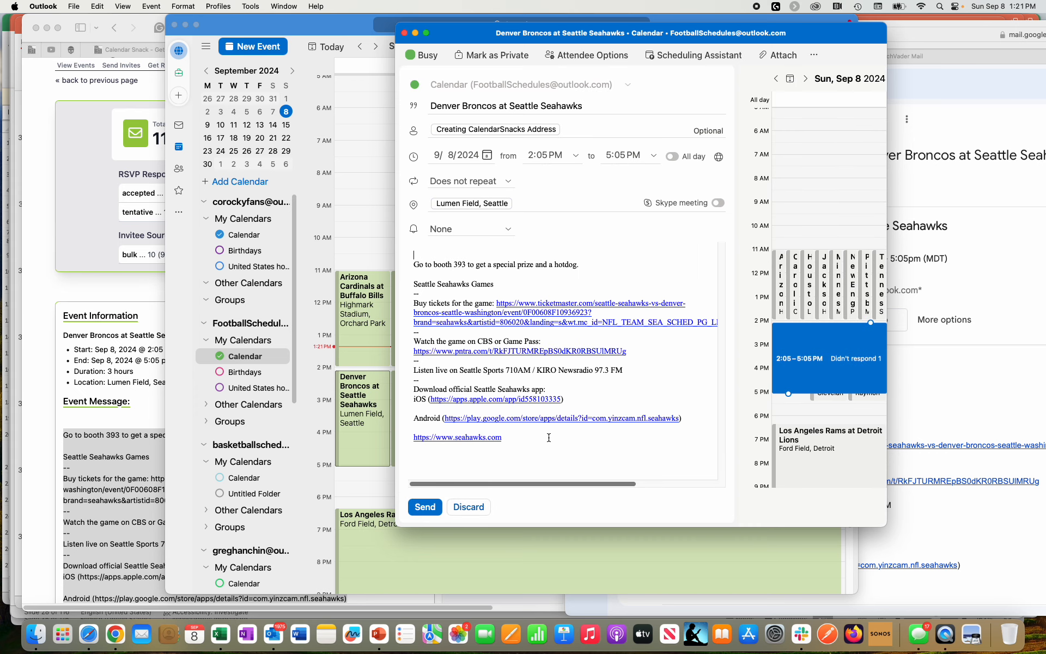
pyautogui.click(584, 264)
pyautogui.press('BackSpace')
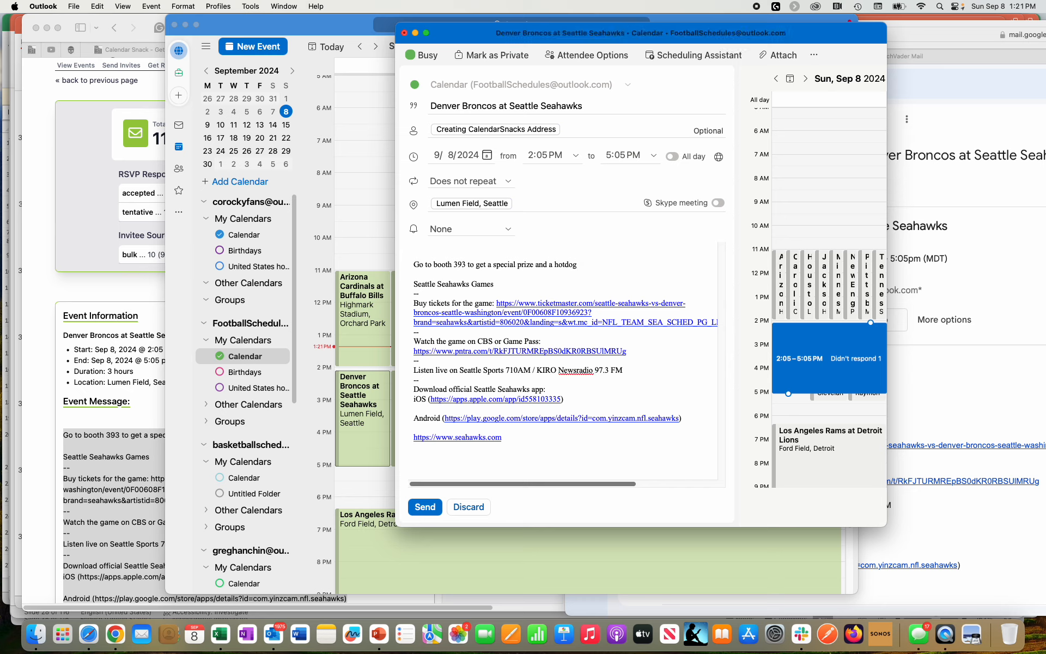
pyautogui.write('and a Glo stick.')
pyautogui.click(424, 506)
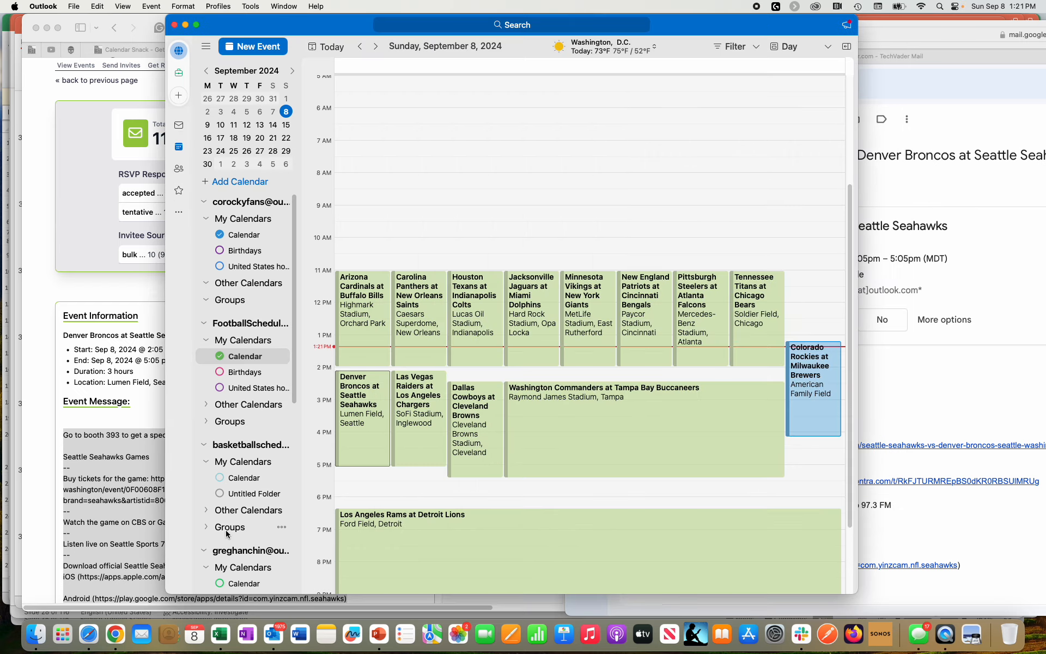
# Switch to PowerPoint and present slide 34, "Getting 2024 NFL data into your Calendarsnack account", full screen
pyautogui.click(374, 639)
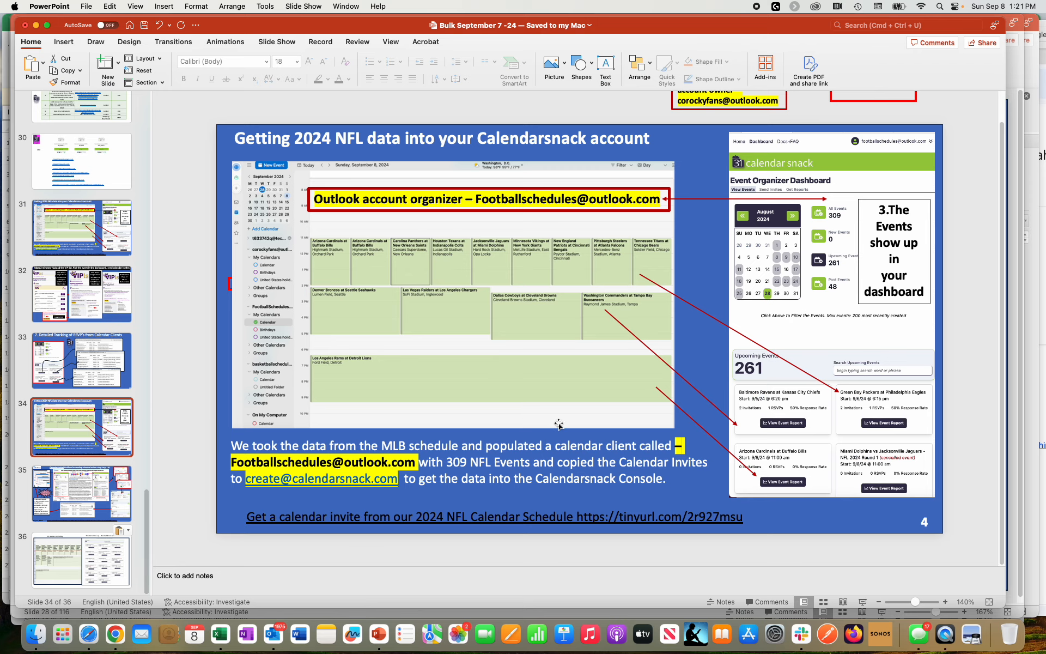
pyautogui.click(863, 606)
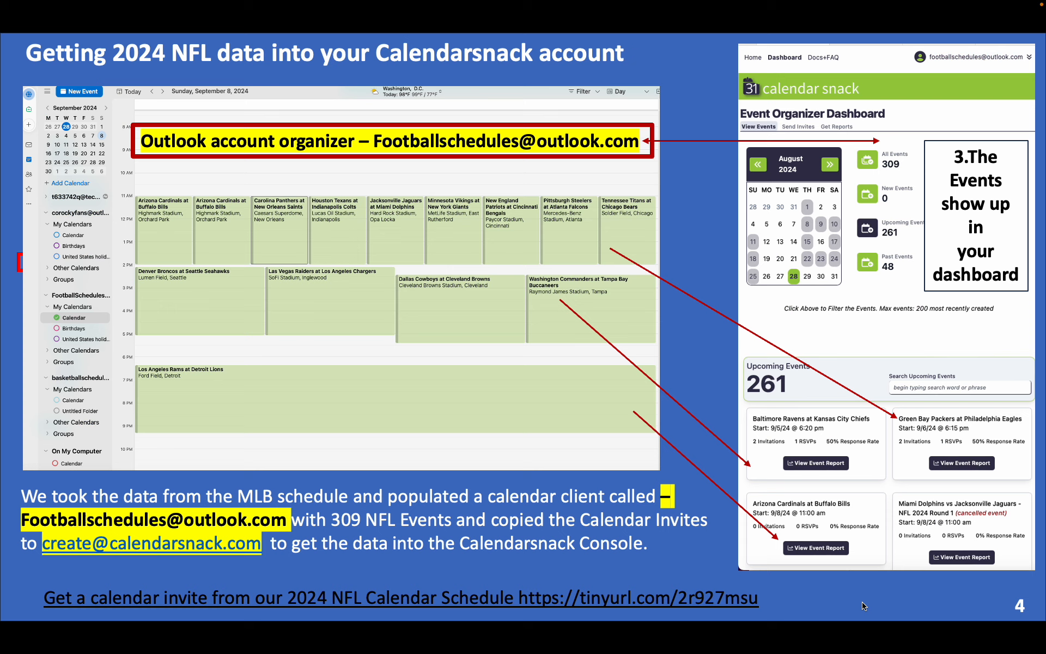